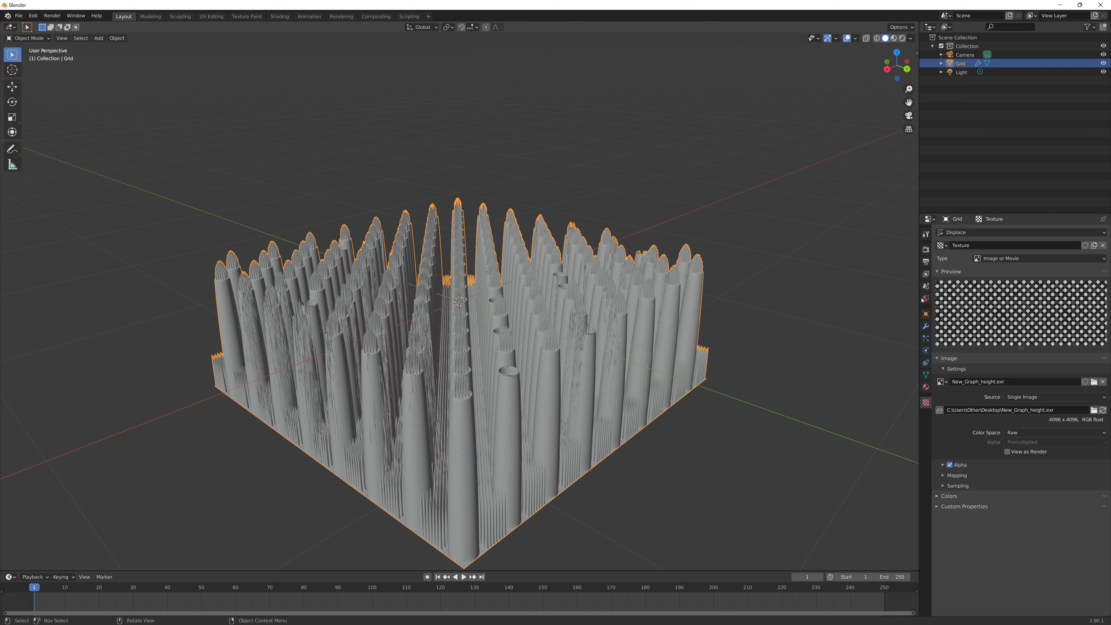
Step: Set the grid's Displace modifier strength to 0.1
left_click(926, 326)
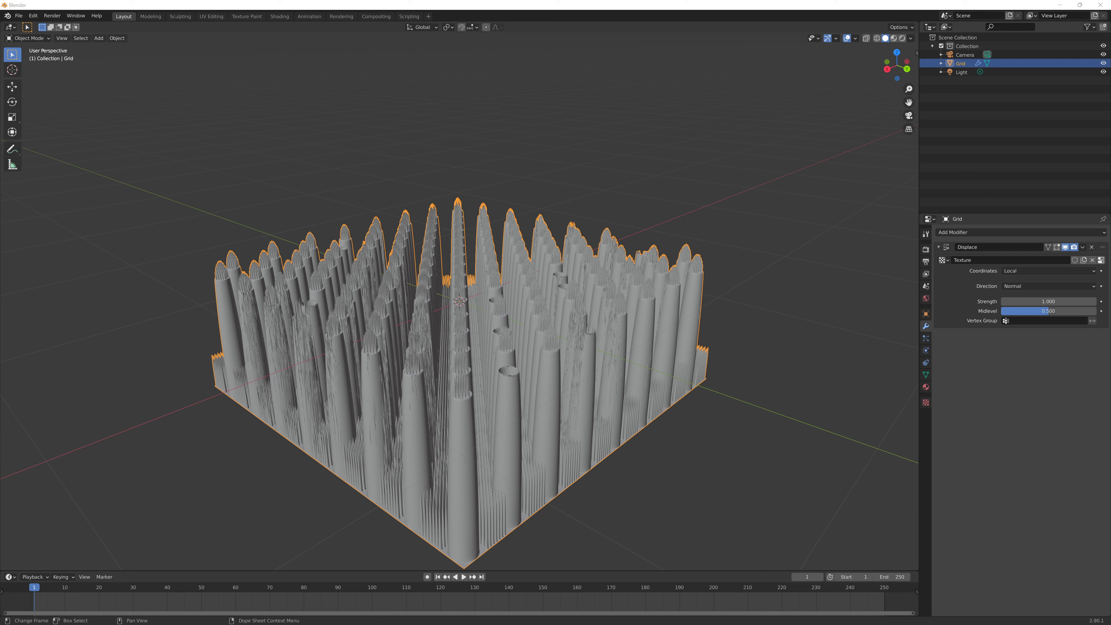
left_click(1053, 302)
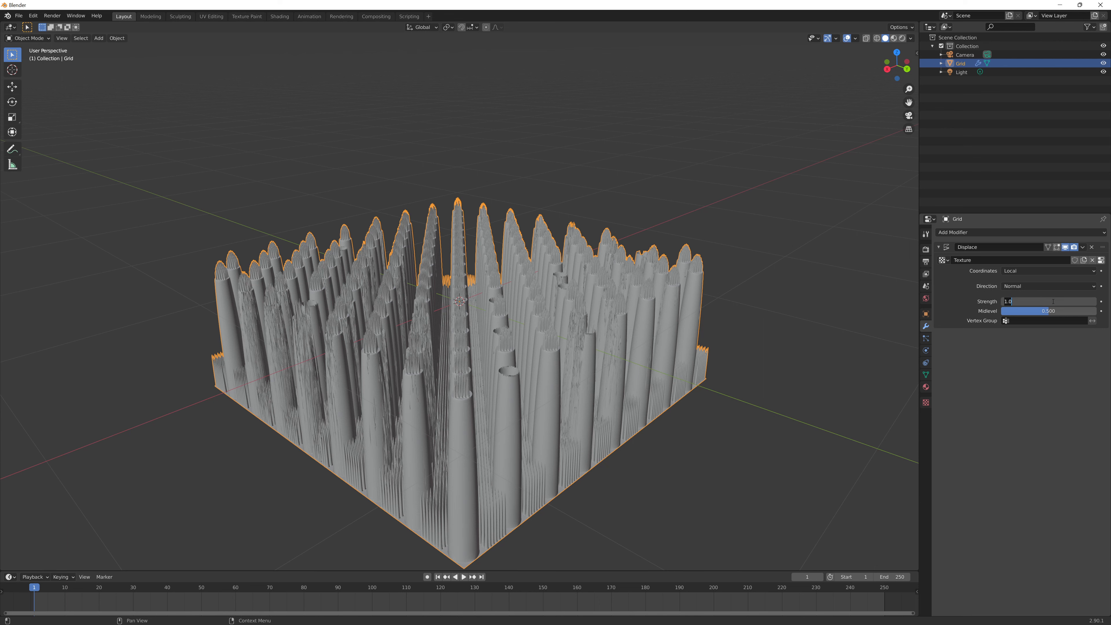
type(".1")
key("Return")
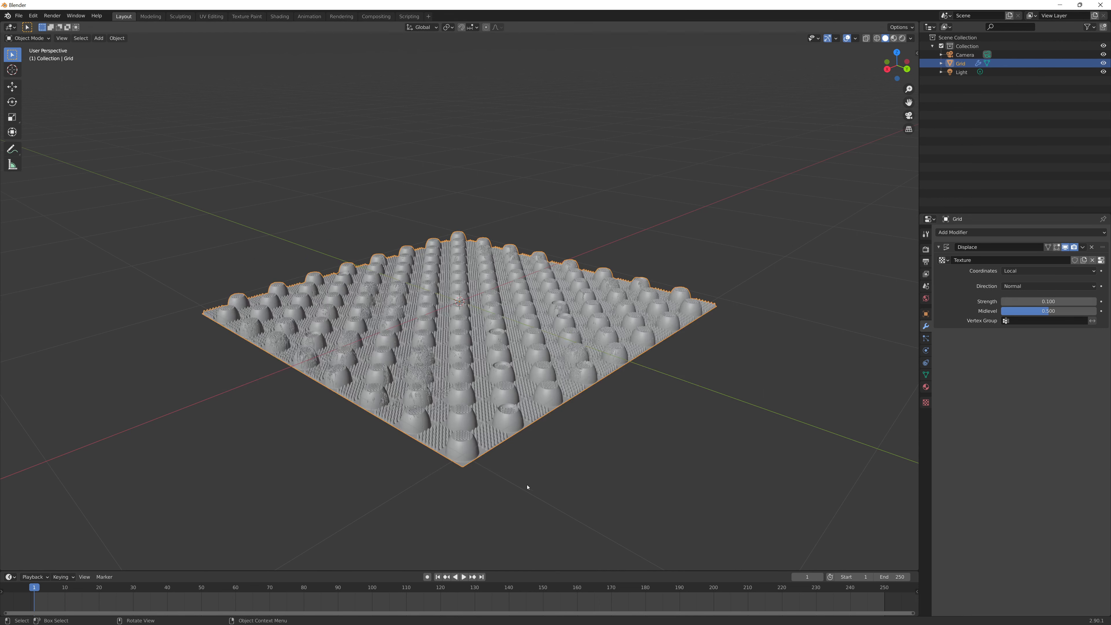
middle_click_drag(536, 423, 472, 431)
scroll(493, 432, "up", 2)
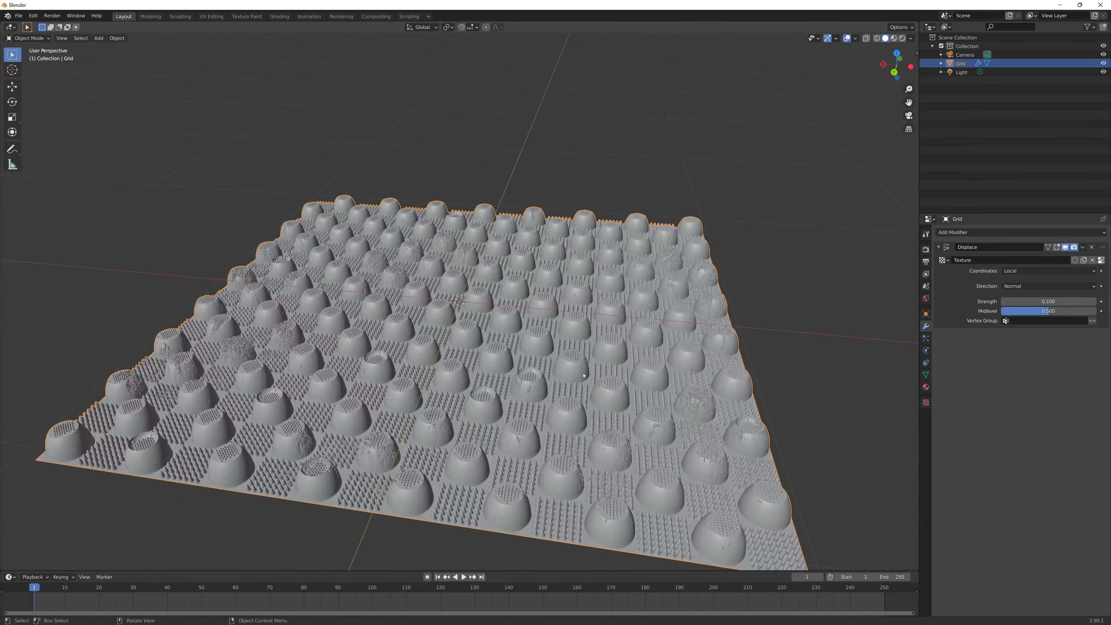
Step: Lower the Displace modifier strength to 0.05
left_click(1049, 302)
type(".")
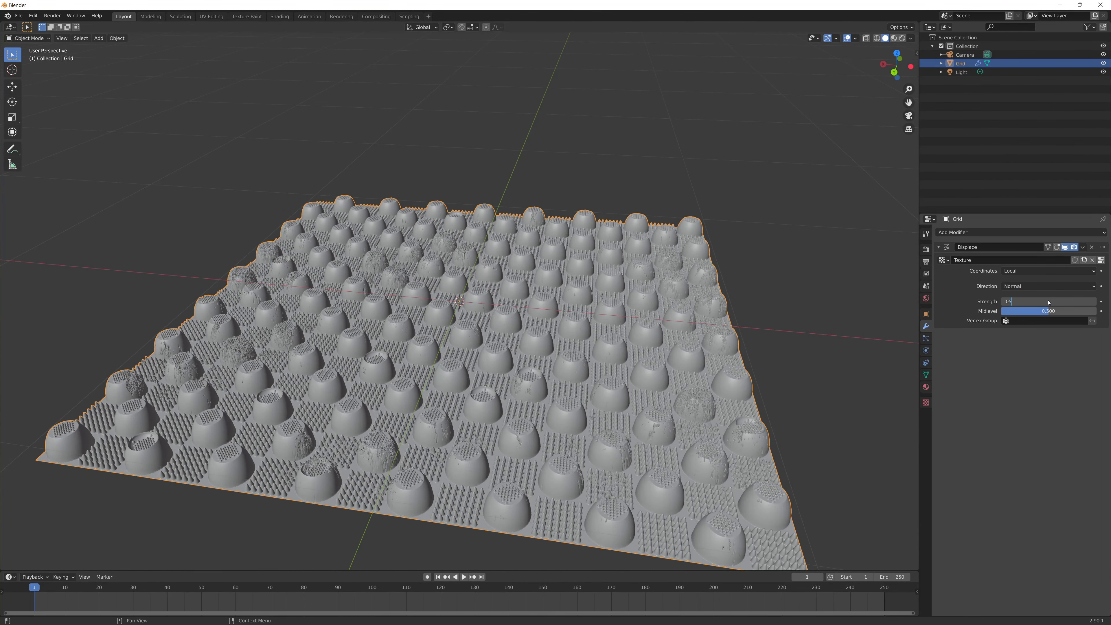
type("05")
key("Return")
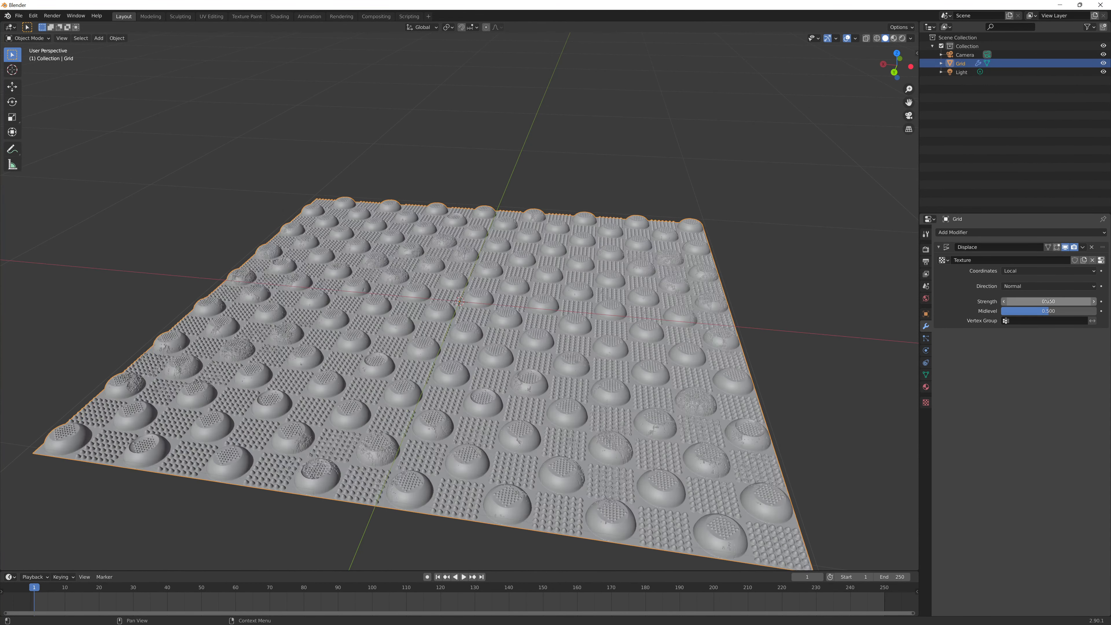
middle_click_drag(621, 377, 571, 348)
Step: Set the Displace strength to 0.035 and check the height of the bumps across the grid
left_click(1053, 301)
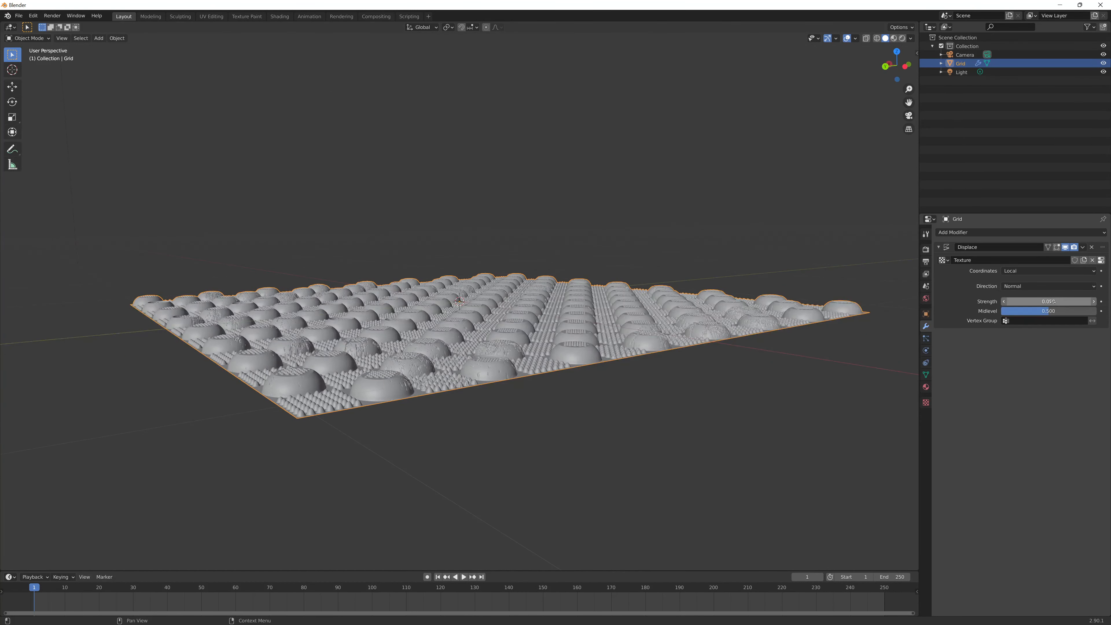
type(".02")
key("BackSpace")
type("35")
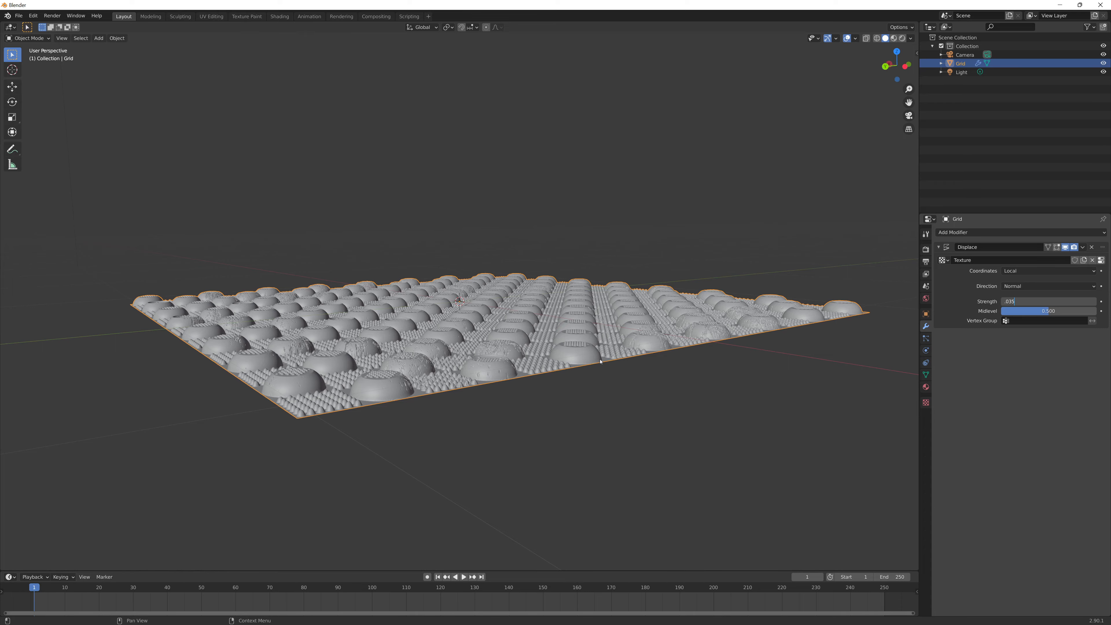
key("Return")
middle_click_drag(600, 362, 517, 357)
scroll(503, 357, "up", 4)
middle_click_drag(416, 360, 478, 379)
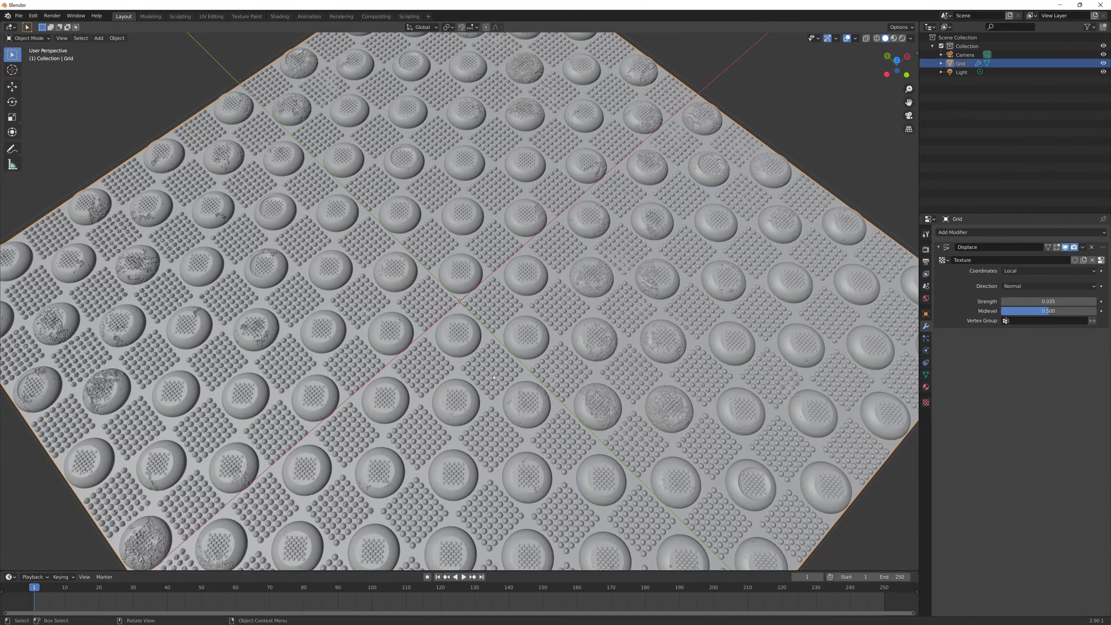
scroll(565, 408, "up", 4)
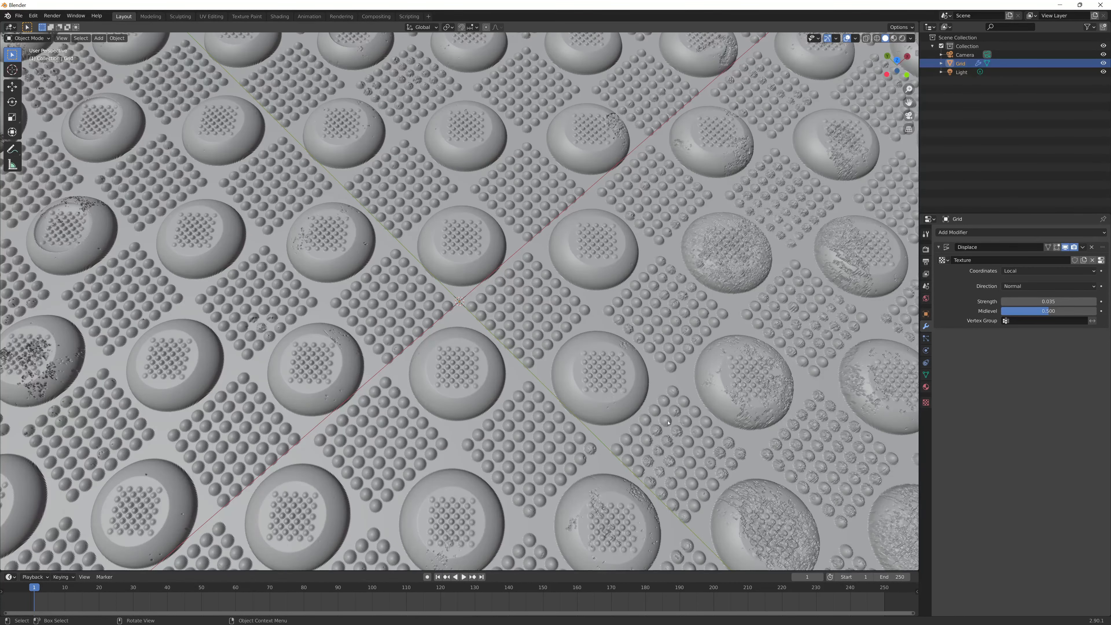
scroll(668, 423, "down", 5)
middle_click_drag(641, 385, 638, 336)
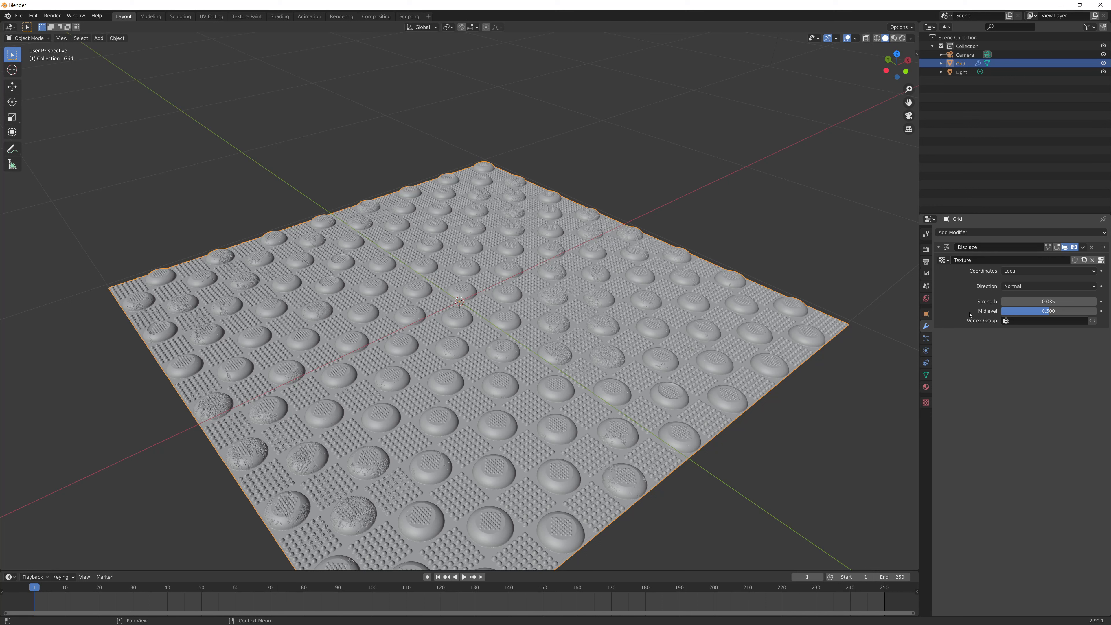
Step: Apply the Displace modifier to the grid and add a Decimate modifier
left_click(938, 248)
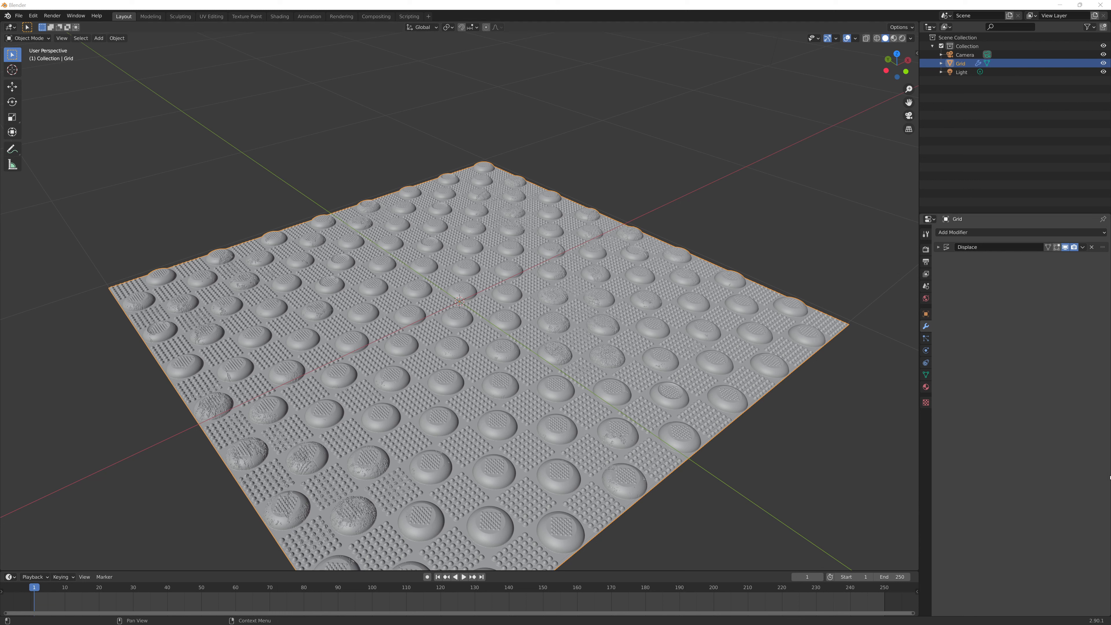
left_click(1083, 249)
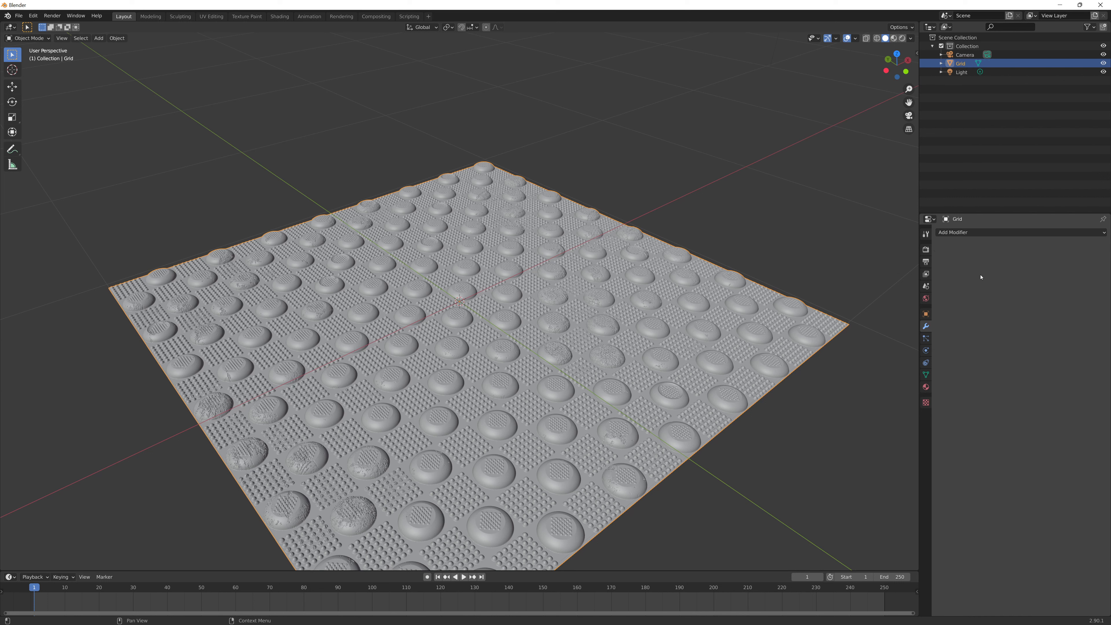
left_click(967, 233)
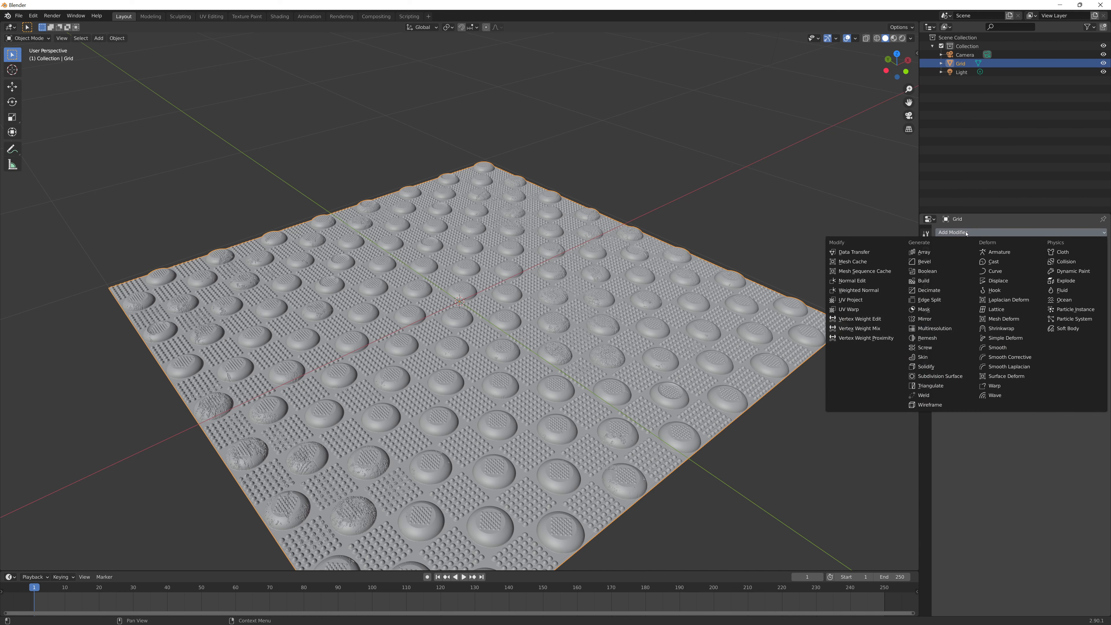
left_click(928, 292)
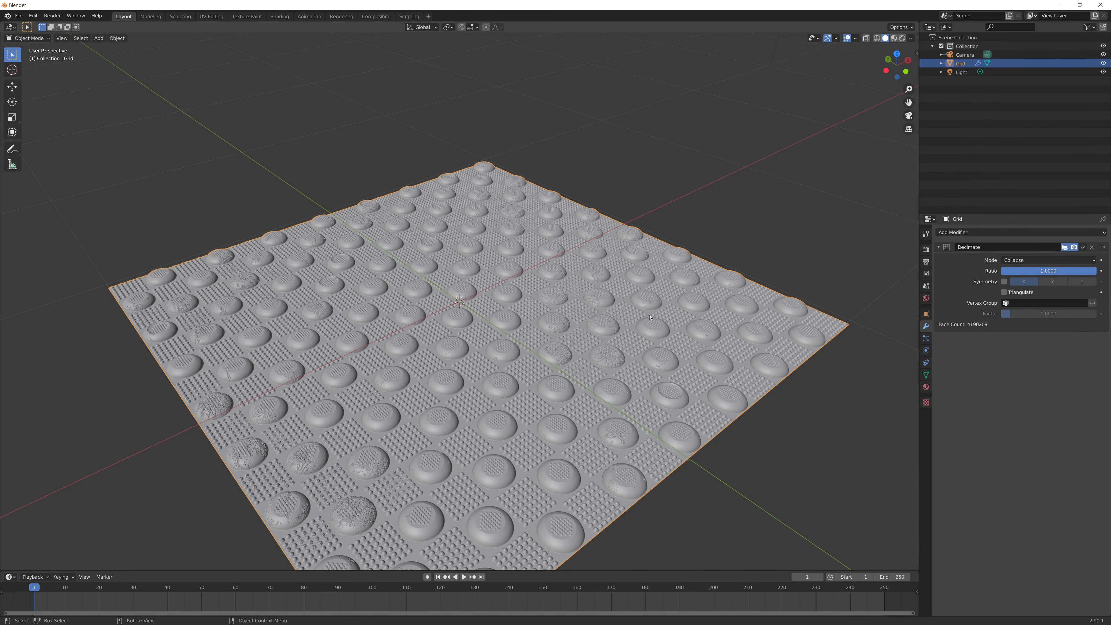
Step: Show the grid in wireframe shading and examine its mesh density close up and from a distance
middle_click_drag(639, 316, 608, 341)
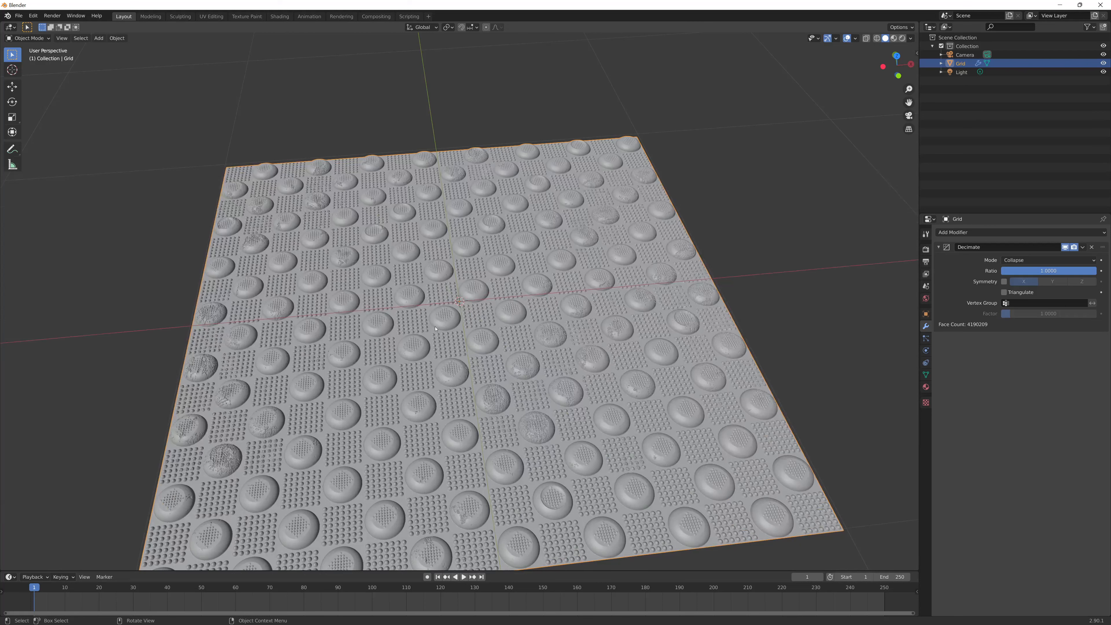
key("z")
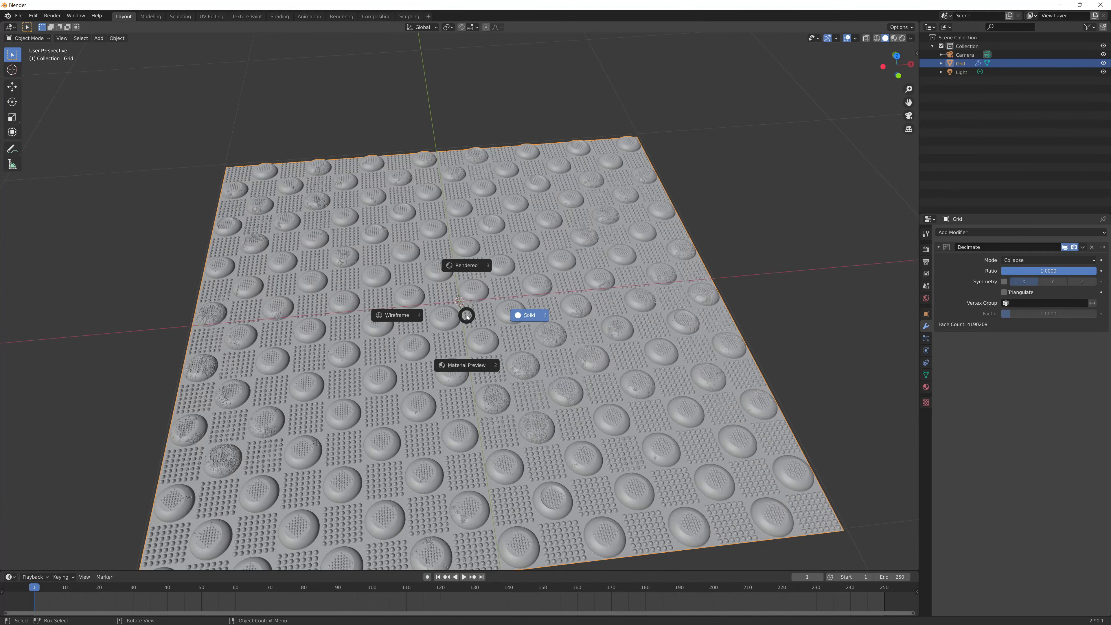
left_click(388, 315)
middle_click_drag(481, 333, 580, 377)
scroll(460, 372, "up", 9)
scroll(487, 351, "up", 3)
scroll(593, 360, "down", 12)
scroll(547, 362, "up", 9)
scroll(494, 369, "up", 5)
middle_click_drag(493, 370, 480, 338)
scroll(464, 359, "down", 10)
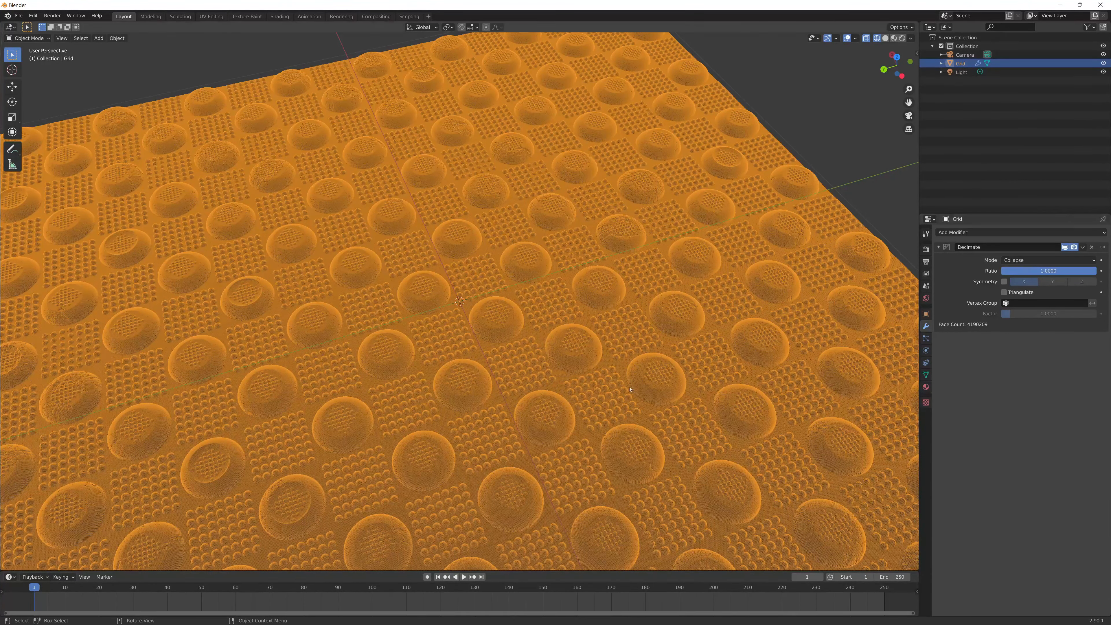
scroll(431, 303, "up", 8)
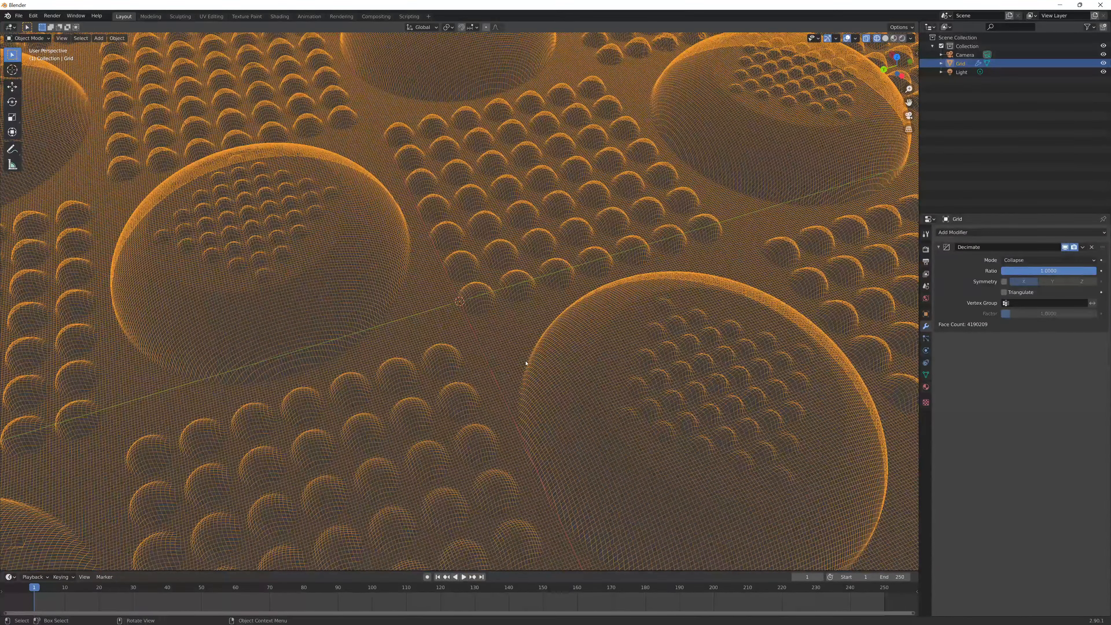
scroll(526, 363, "down", 10)
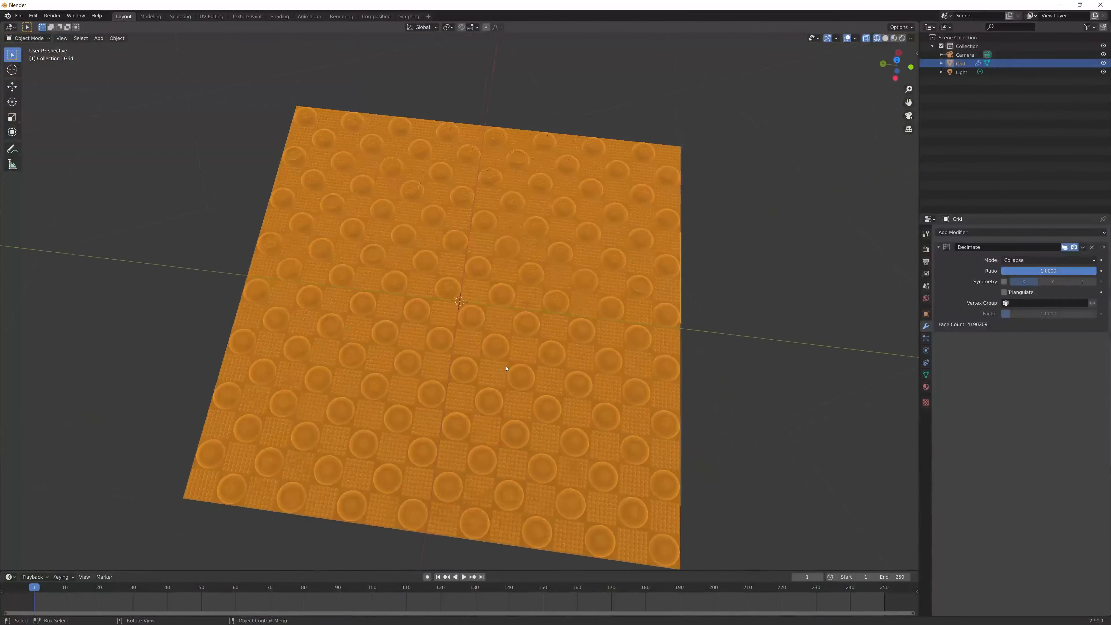
scroll(507, 369, "up", 4)
middle_click_drag(555, 353, 494, 337)
scroll(493, 337, "up", 3)
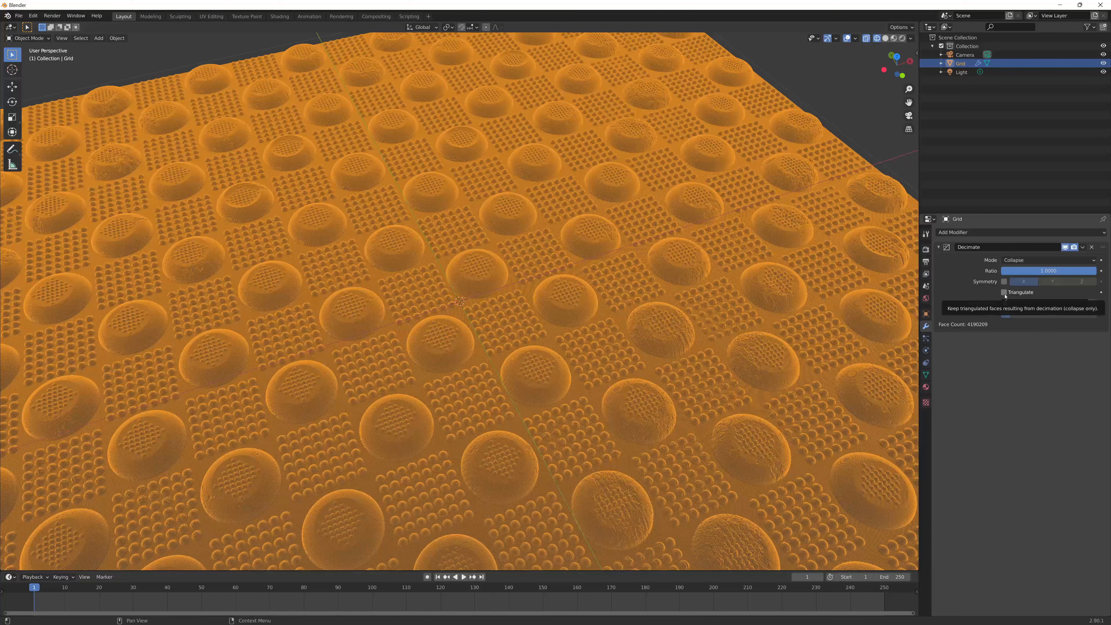
Step: Set the Decimate ratio to 0.05 with Triangulate enabled, keeping Collapse mode
left_click(1046, 272)
type(".")
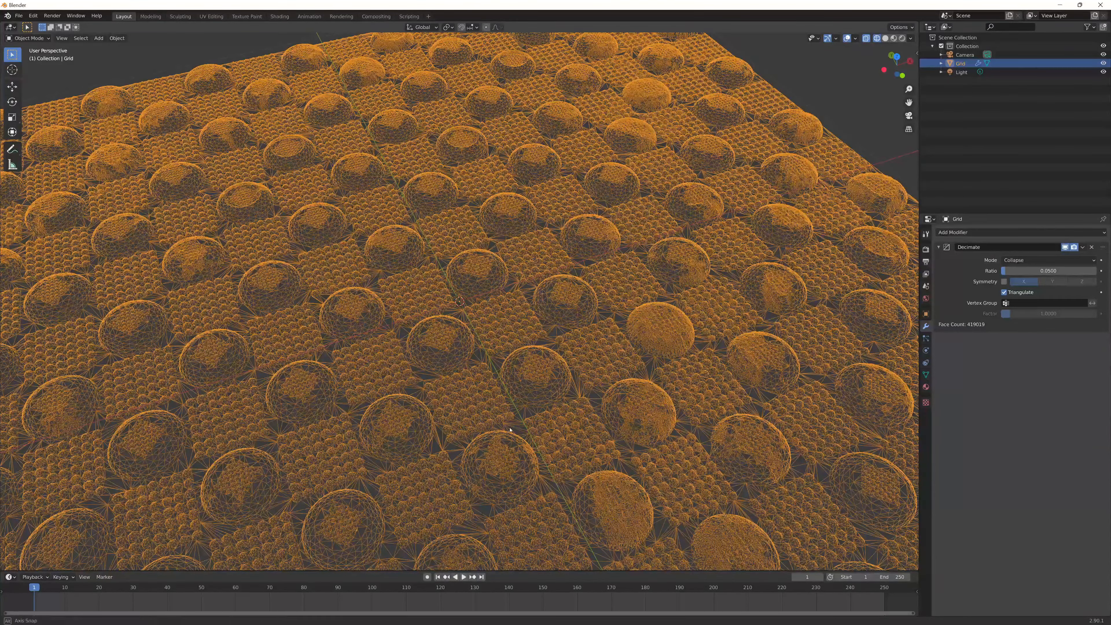
scroll(499, 433, "down", 3)
middle_click_drag(510, 427, 447, 372, "alt")
scroll(447, 371, "up", 5)
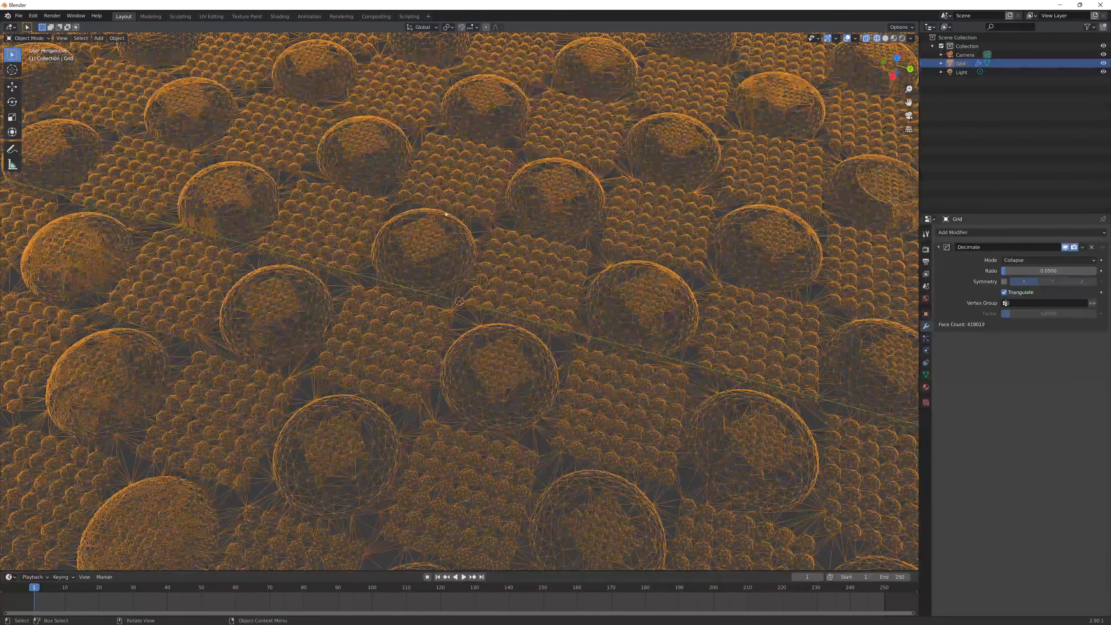
scroll(447, 214, "down", 3)
Step: Return to solid shading and examine the faceting of the decimated domes and small bumps close up
key("z")
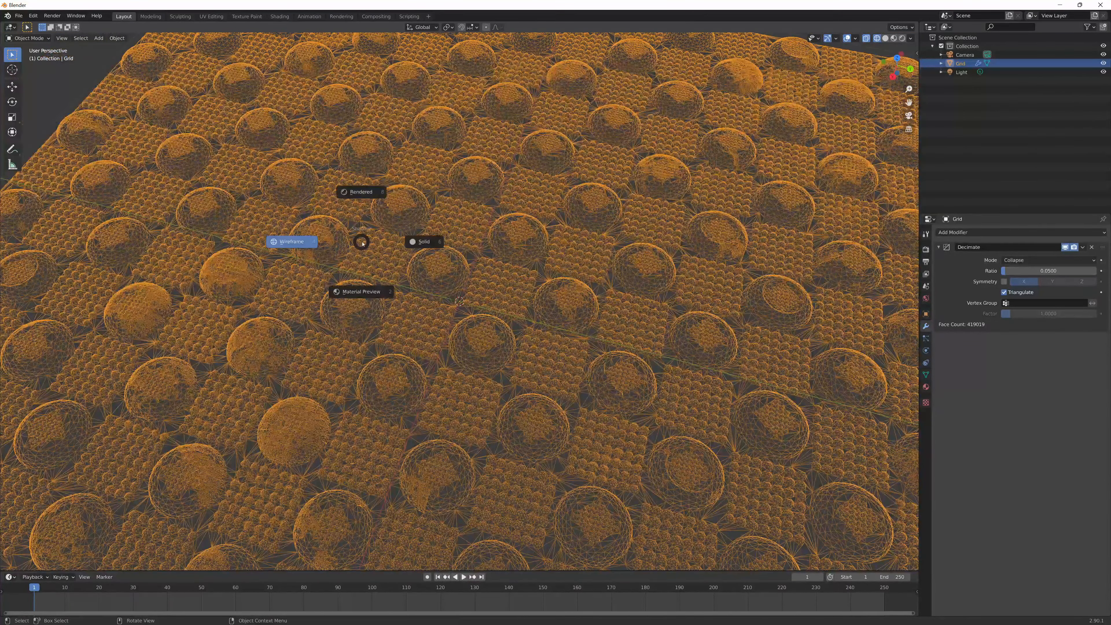
left_click(421, 242)
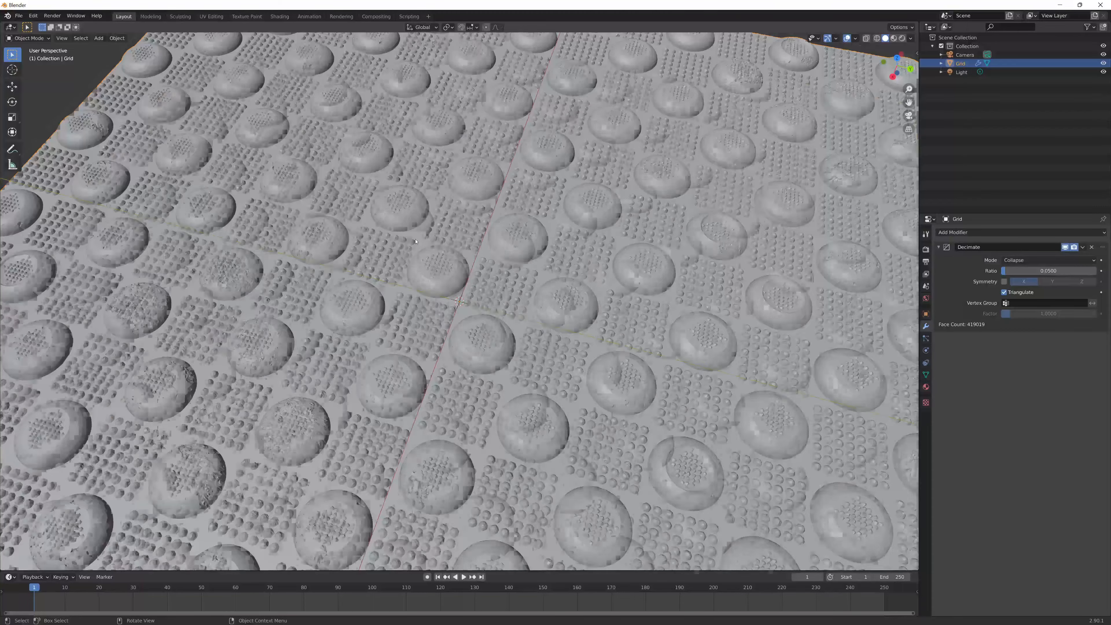
scroll(494, 269, "down", 4)
mouse_move(496, 269)
middle_mouse_down()
mouse_move(484, 273)
mouse_move(503, 266)
middle_mouse_up()
scroll(504, 267, "up", 5)
middle_click_drag(524, 346, 472, 368)
scroll(471, 369, "up", 2)
scroll(452, 396, "up", 2)
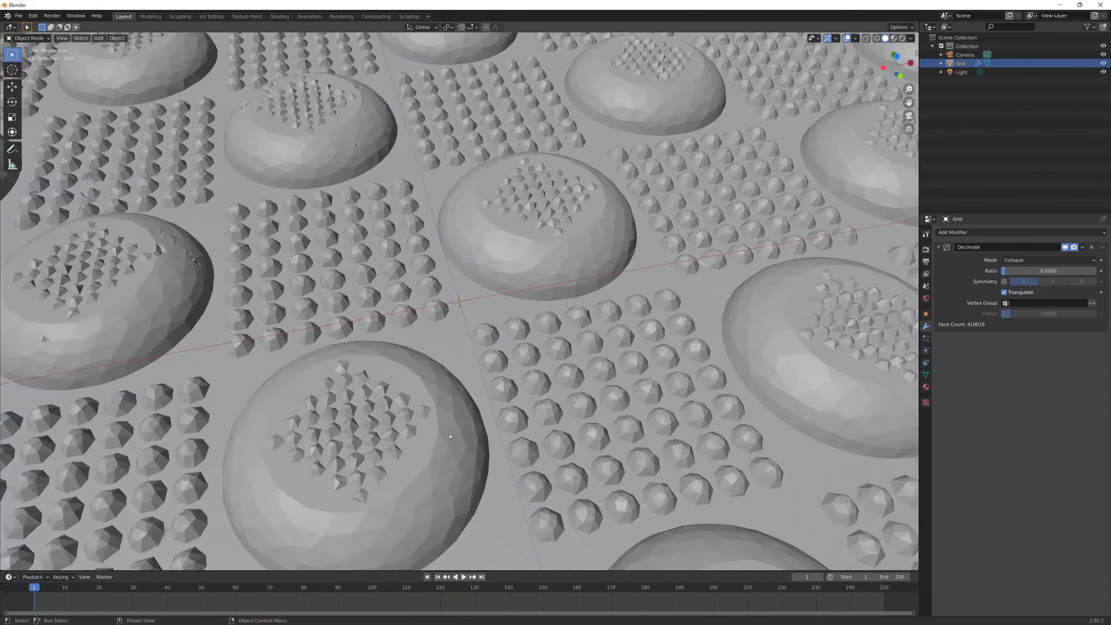
scroll(604, 396, "down", 5)
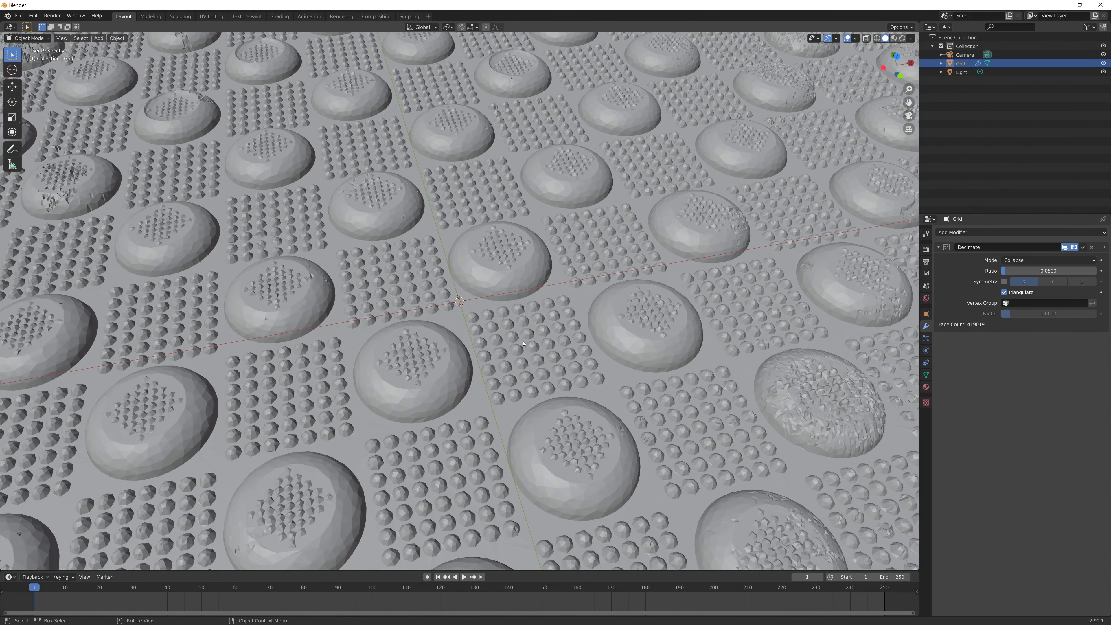
scroll(523, 343, "down", 10)
middle_click_drag(523, 344, 684, 188)
scroll(685, 188, "up", 3)
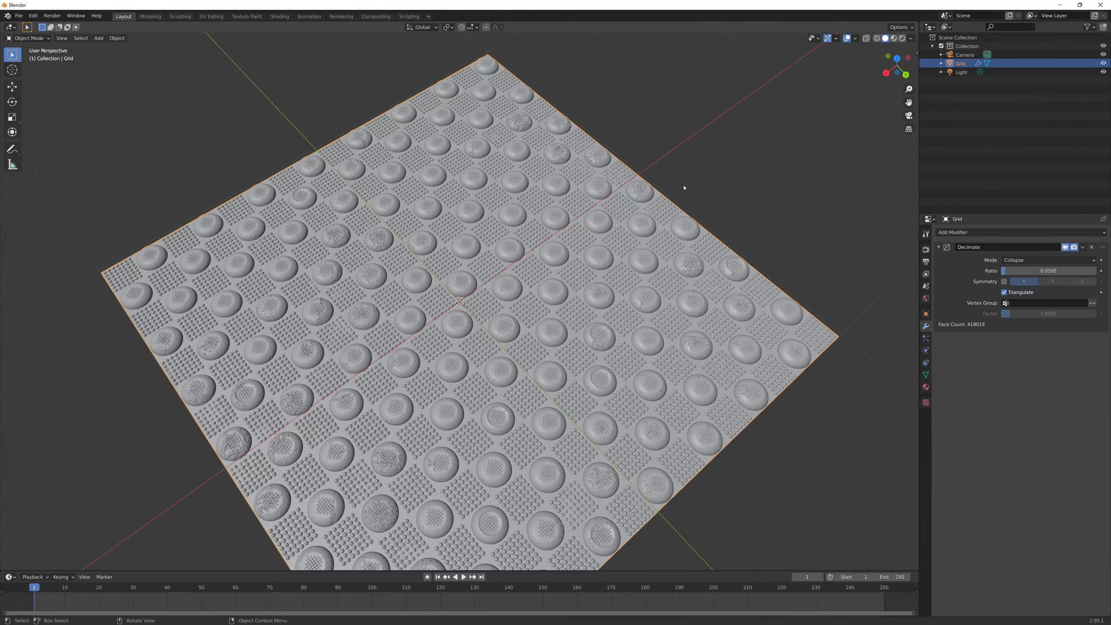
Step: Compare the whole decimated grid in wireframe and solid shading
key("z")
left_click(532, 239)
key("z")
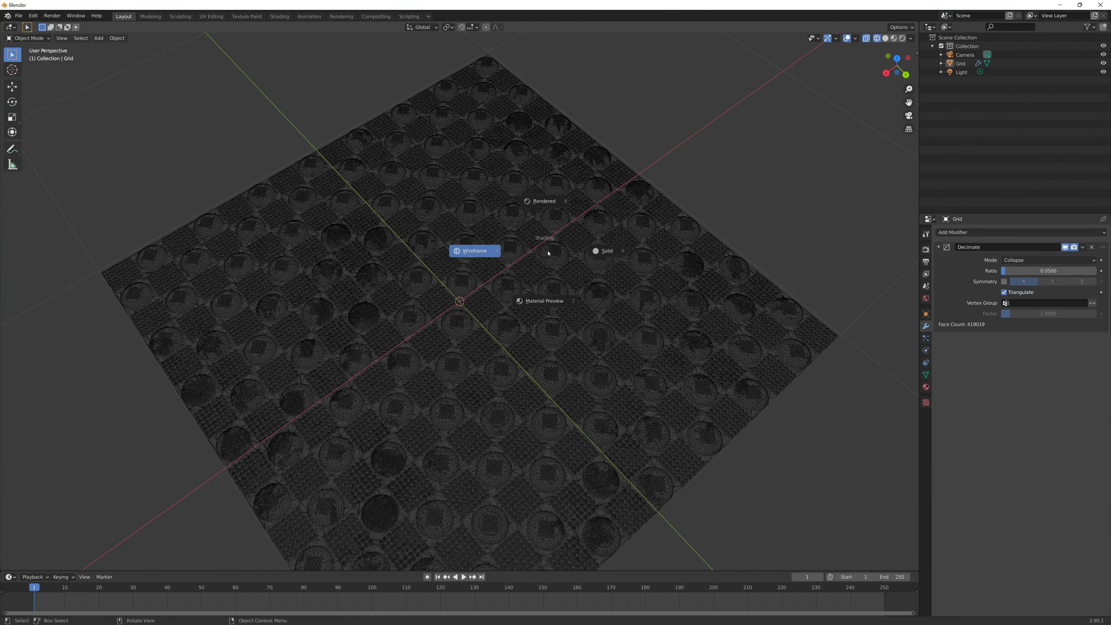
left_click(610, 258)
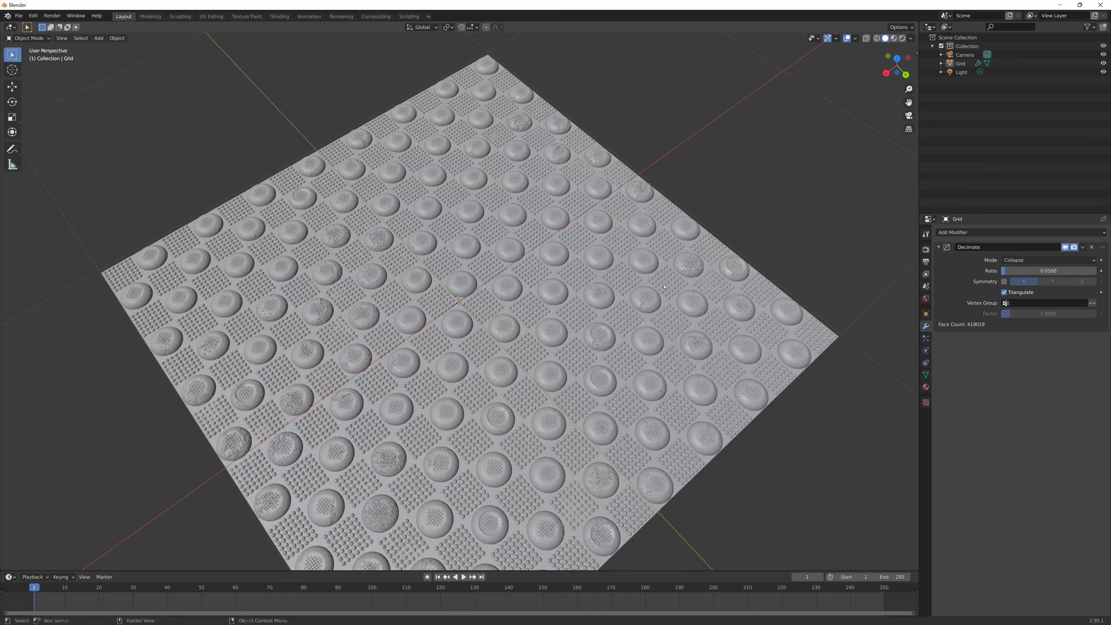
Step: Inspect the decimated grid from several angles and distances, then select it
mouse_move(610, 259)
middle_mouse_down()
mouse_move(448, 290)
mouse_move(424, 319)
mouse_move(608, 288)
mouse_move(547, 275)
mouse_move(587, 280)
mouse_move(597, 310)
mouse_move(662, 324)
middle_mouse_up()
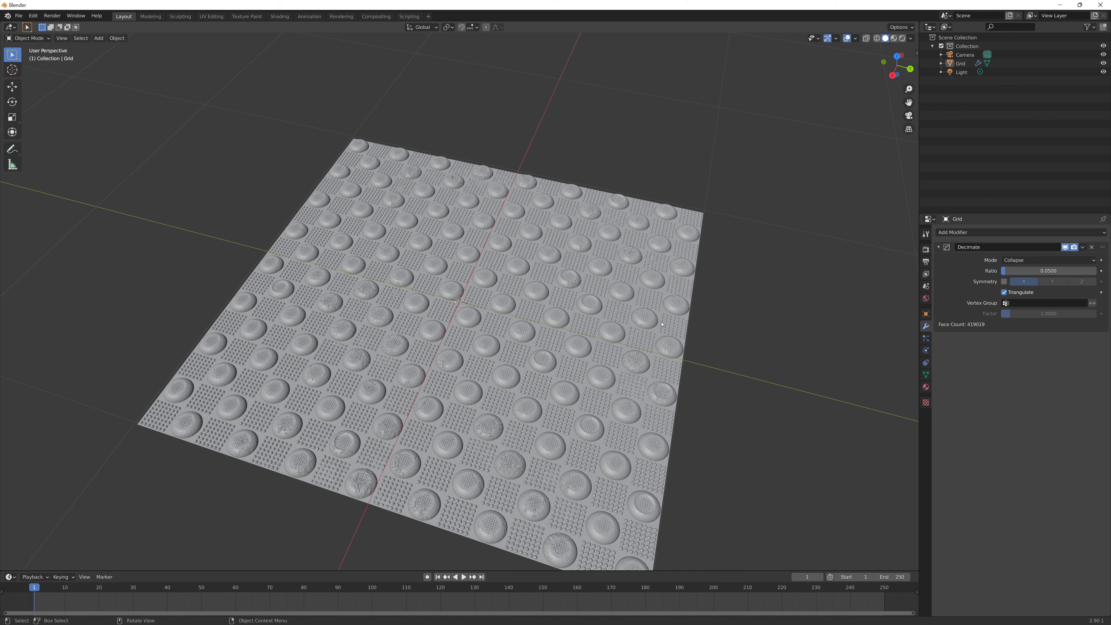
scroll(499, 371, "up", 4)
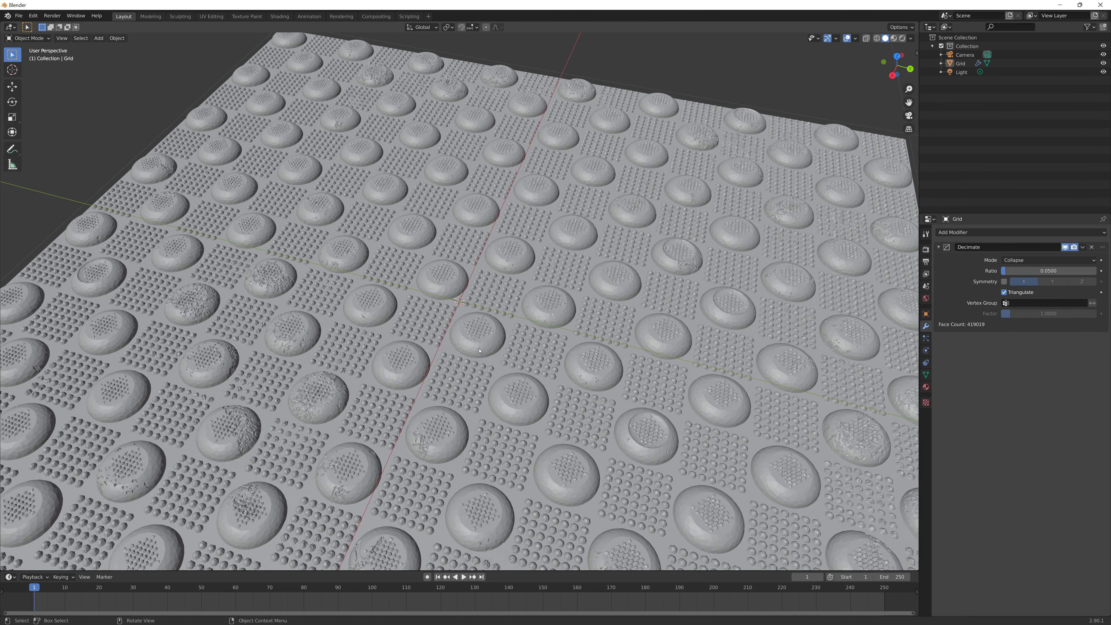
scroll(471, 342, "down", 7)
middle_click_drag(470, 341, 303, 325)
scroll(307, 326, "up", 4)
middle_click_drag(407, 363, 390, 380)
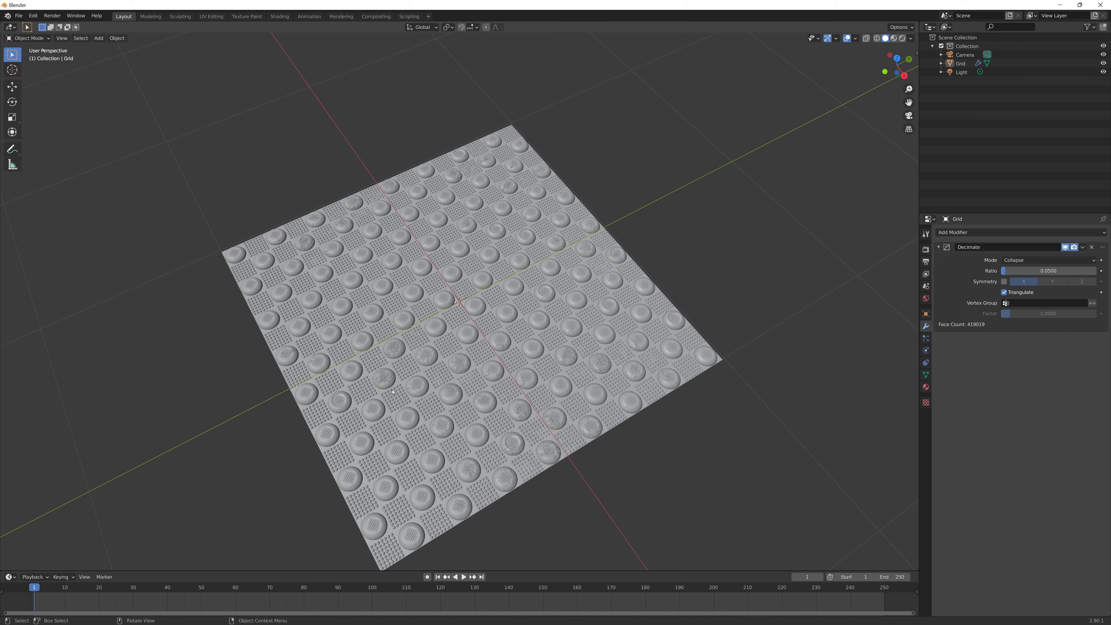
middle_click_drag(388, 402, 456, 413)
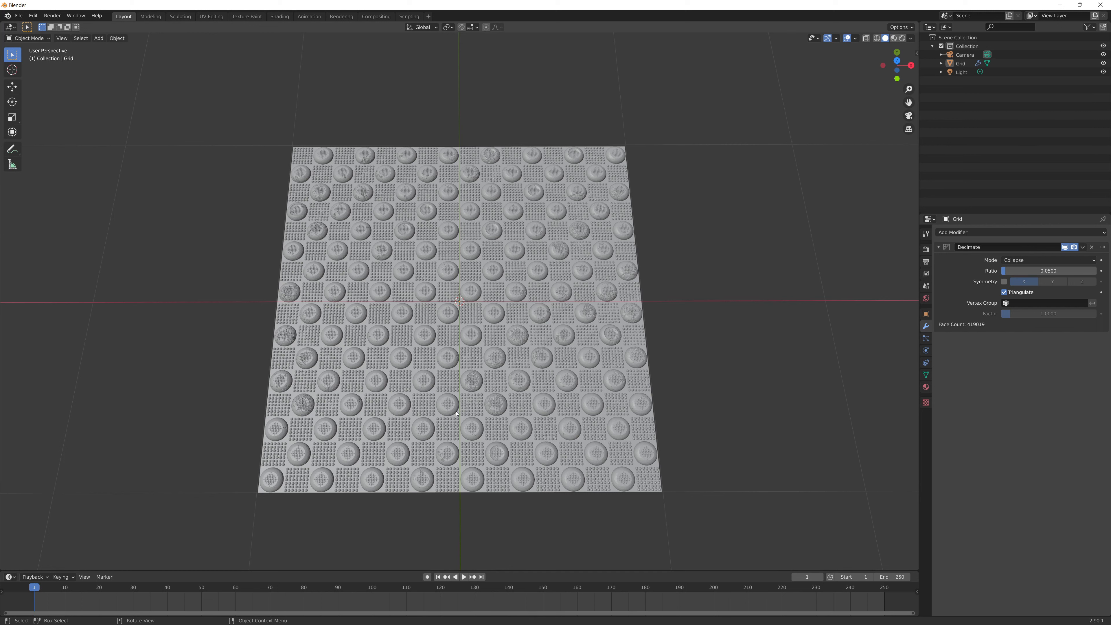
middle_click_drag(479, 411, 395, 383)
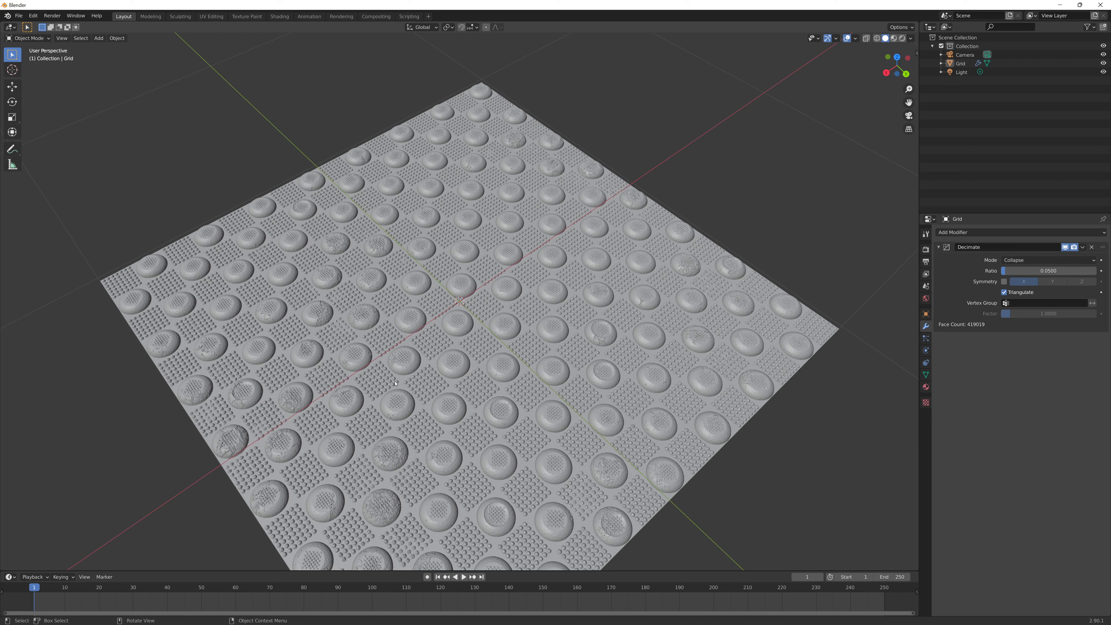
left_click(450, 282)
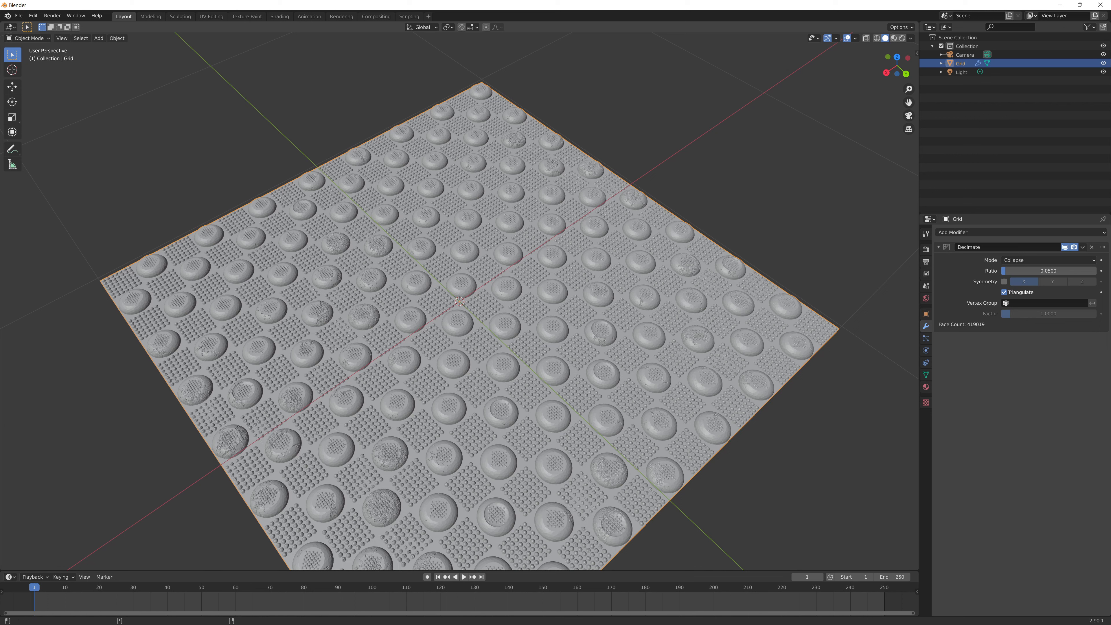
Step: Switch to the procedural surfacing PDF in Chrome and show page 34 about exporting the decimated mesh
key("alt+Tab")
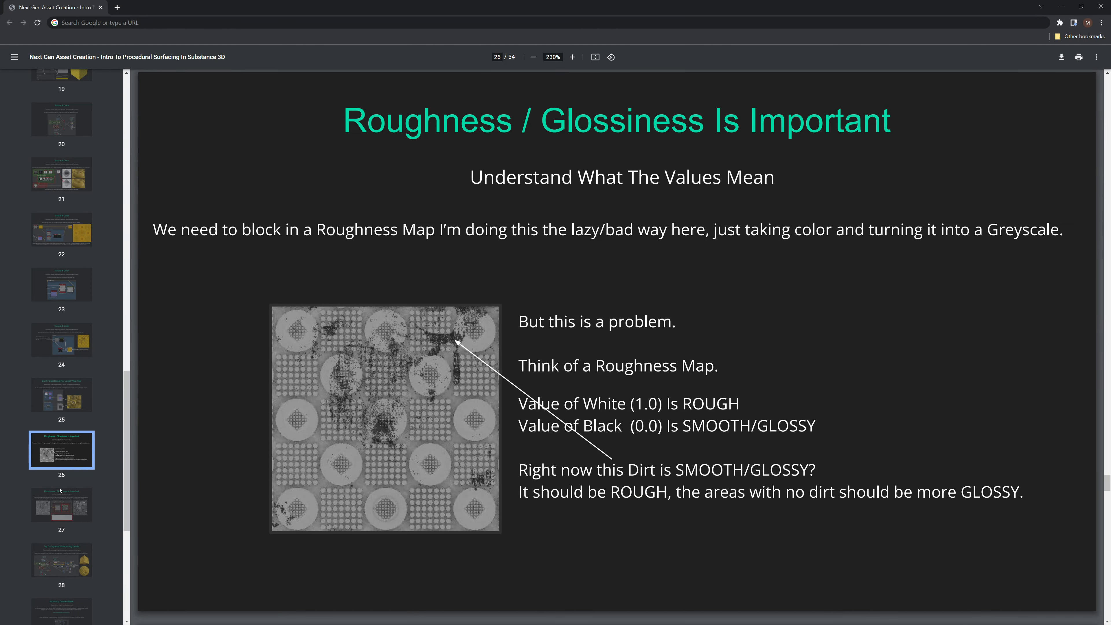
scroll(60, 490, "down", 6)
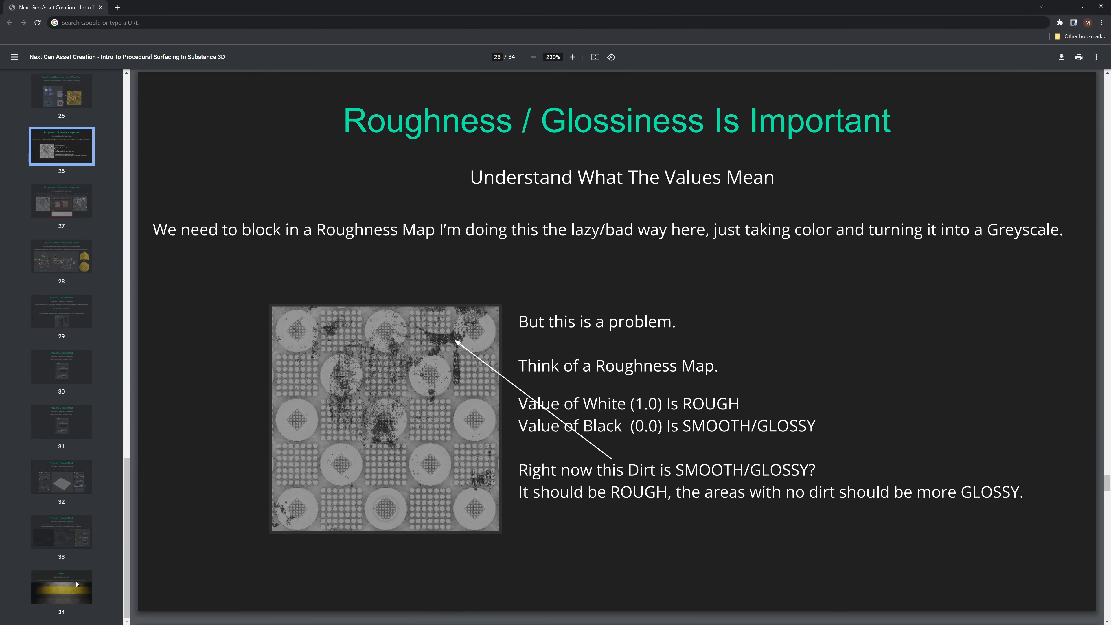
left_click(77, 584)
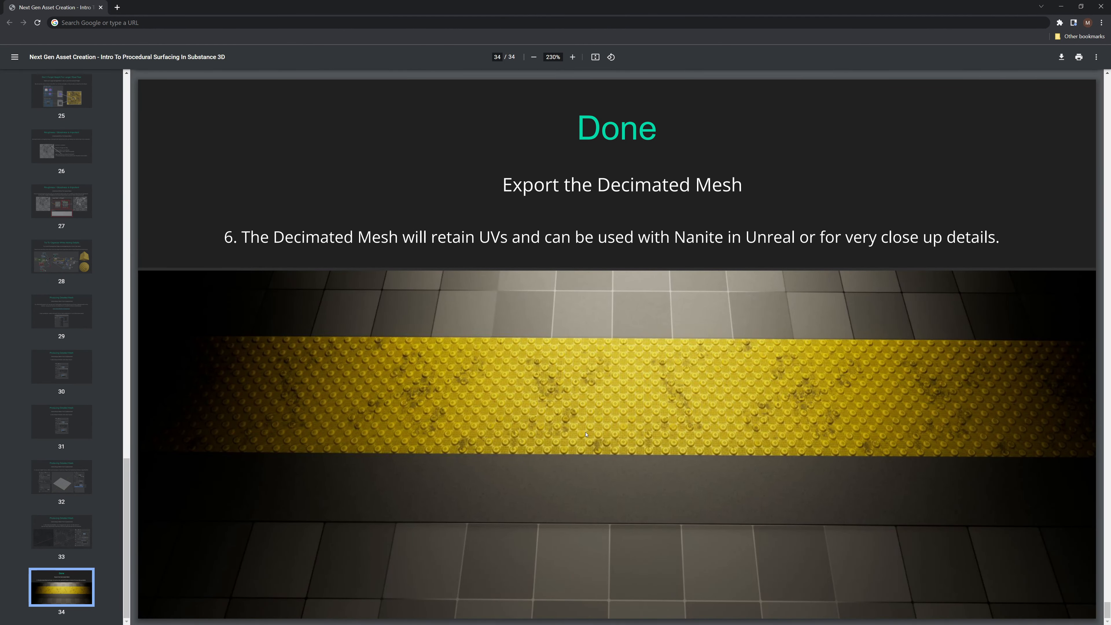